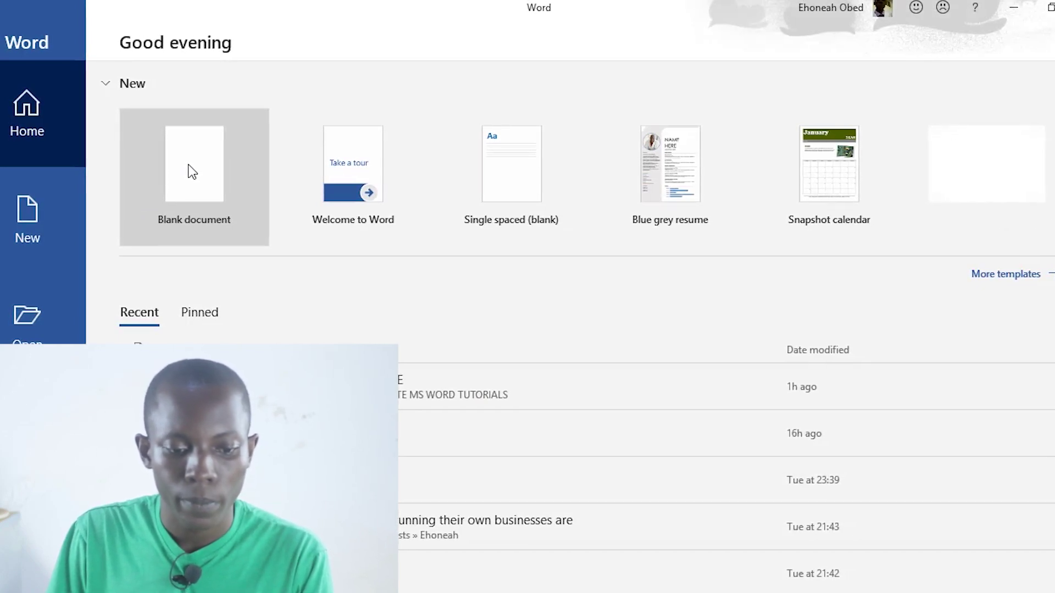
Choose Blank document on the Word start screen.
click(189, 164)
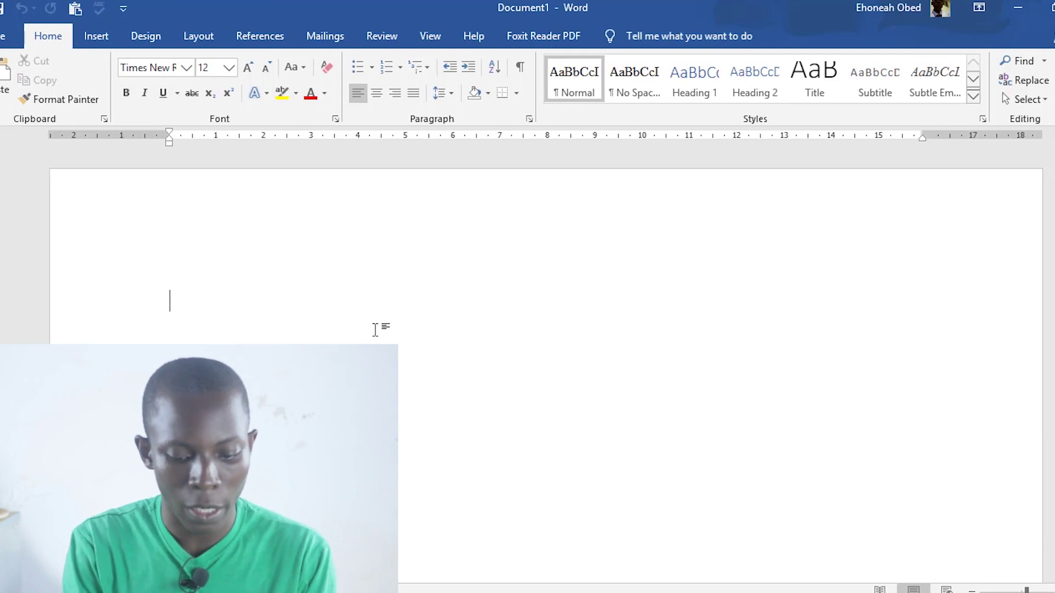
Generate sample paragraphs by entering =rand(8,10) on the empty page.
text(=)
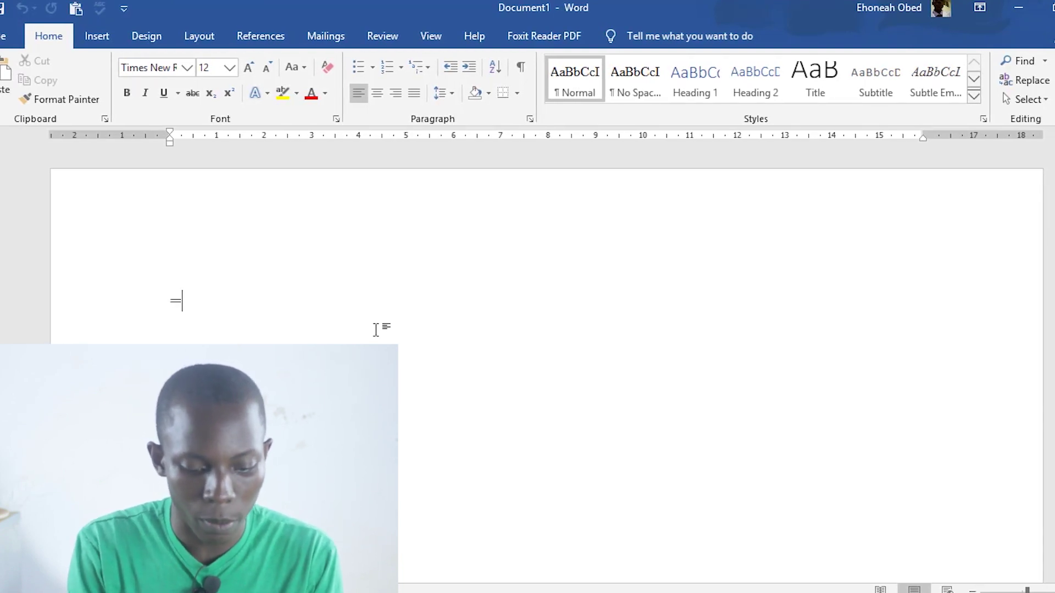
text(rand())
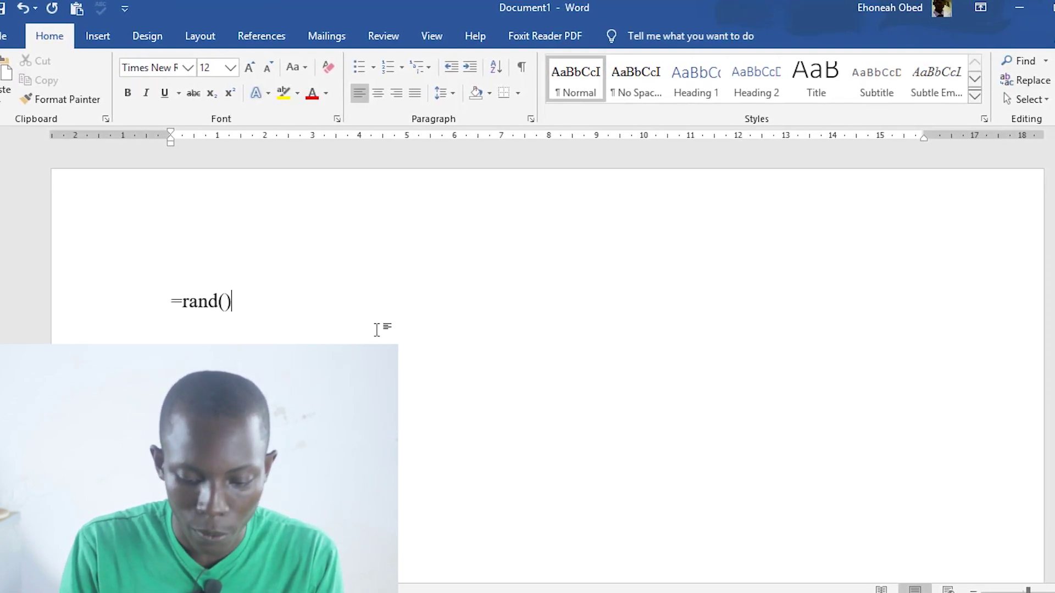
key(Left)
text(8,10)
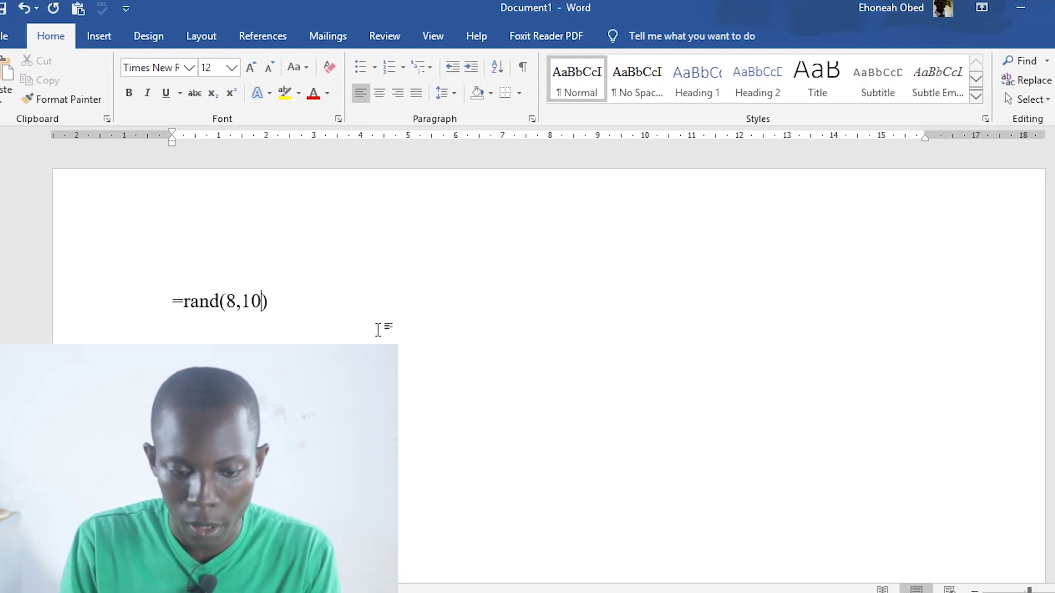
key(Return)
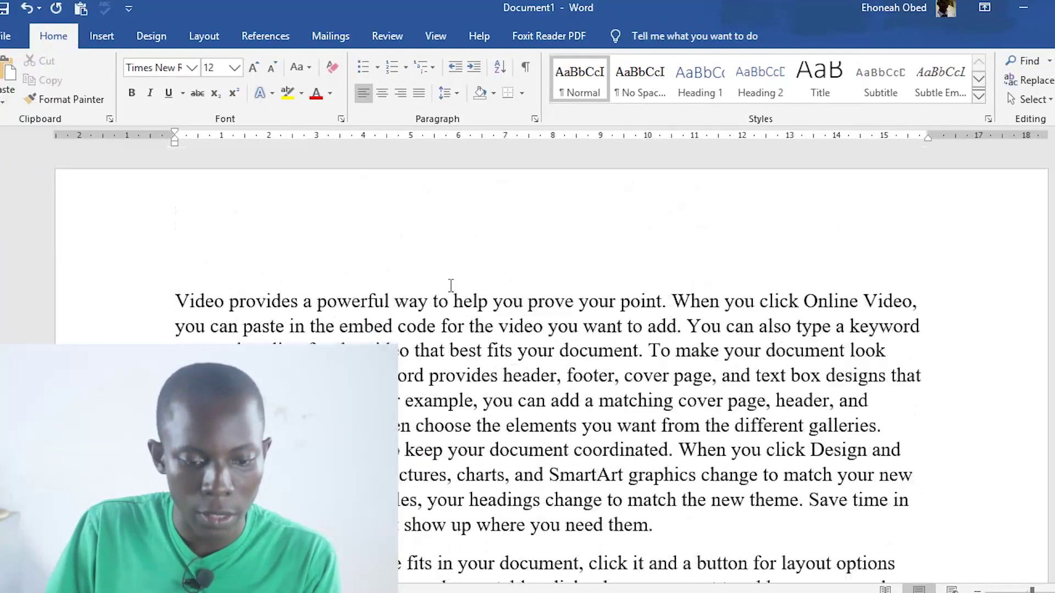
Add the title 'Unsaved Word document recovery' on a new line above the sample text.
click(177, 301)
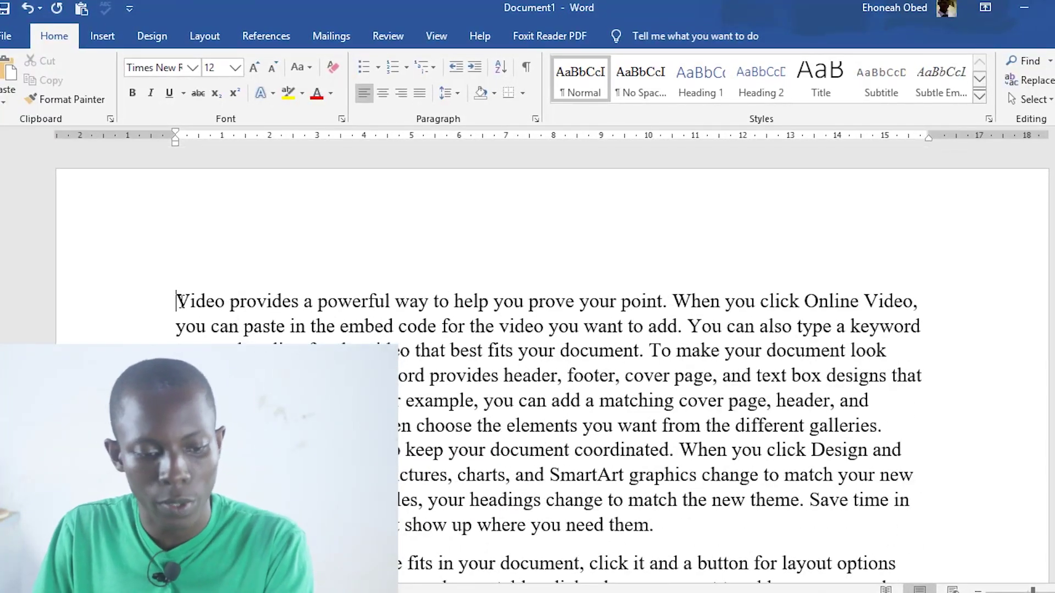
key(Return)
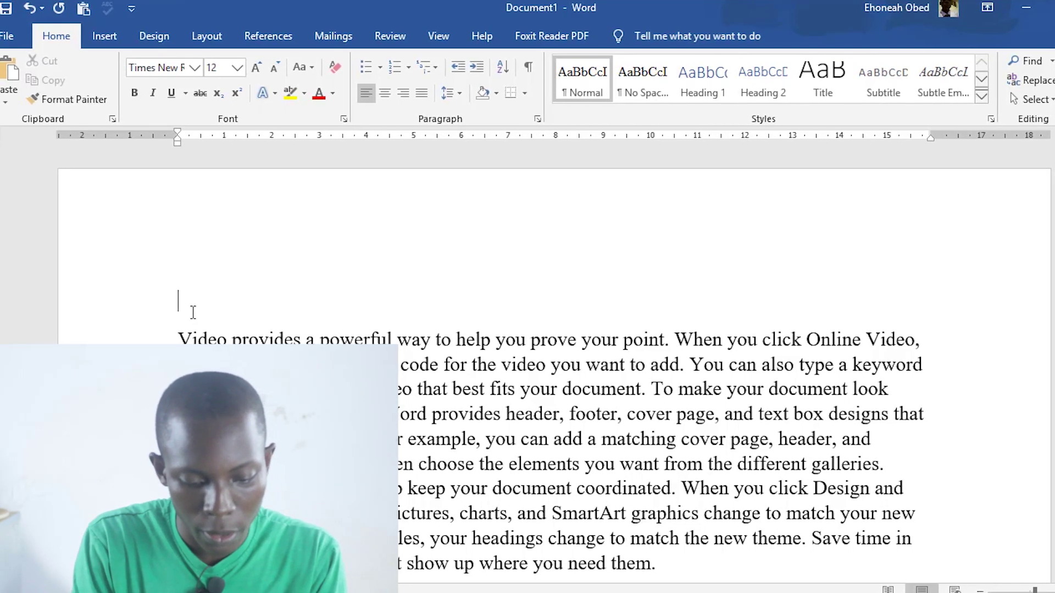
text(Word)
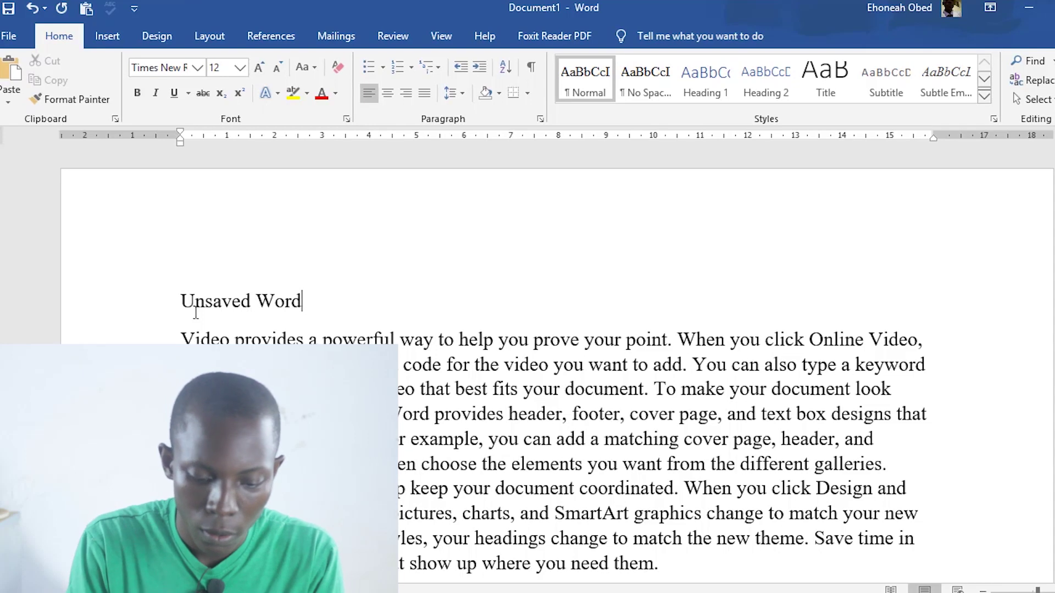
text(document)
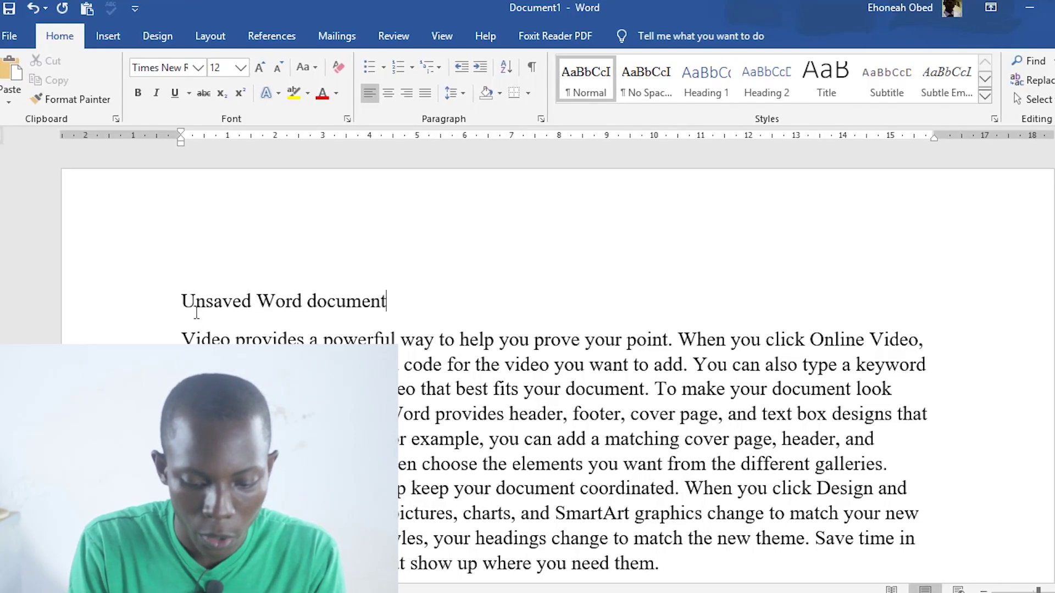
text( recovery)
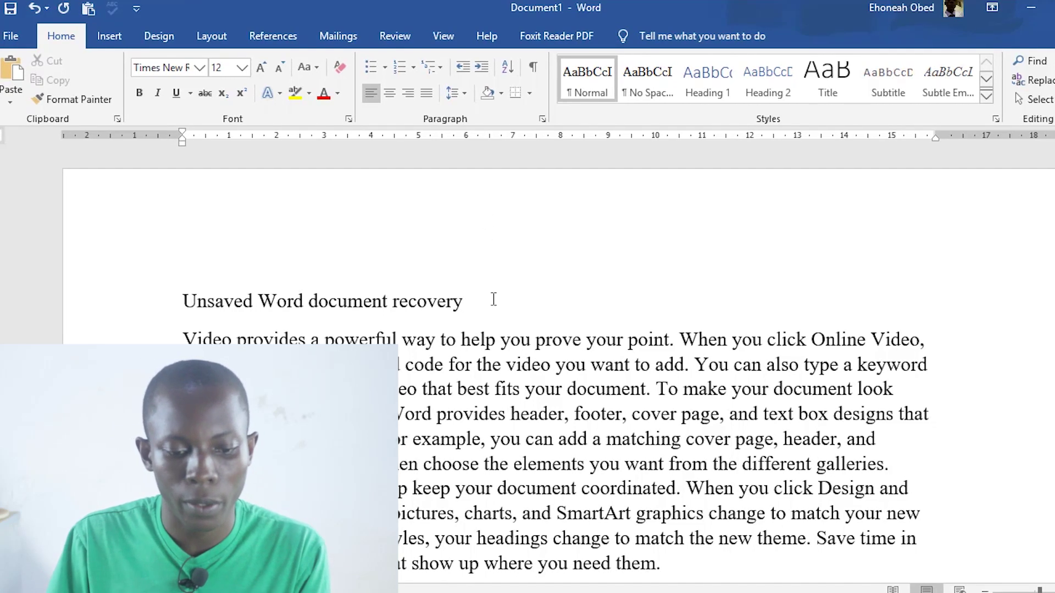
Make the title bold, centred and underlined.
click(102, 278)
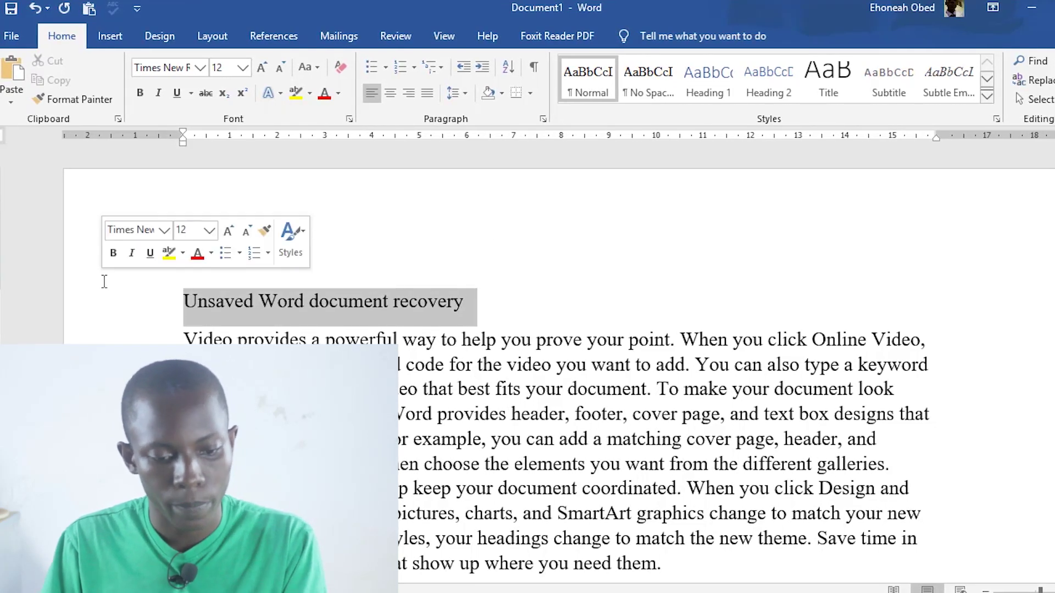
key(ctrl+b)
key(ctrl+e)
key(ctrl+u)
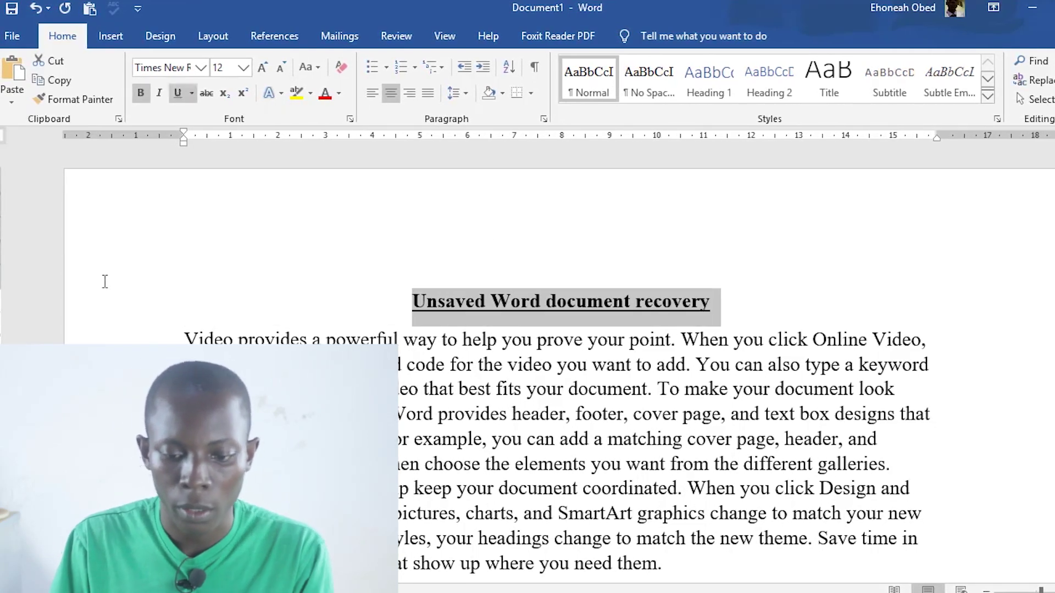
click(641, 464)
scroll(715, 324, down, 2)
scroll(715, 323, down, 1)
scroll(736, 336, up, 3)
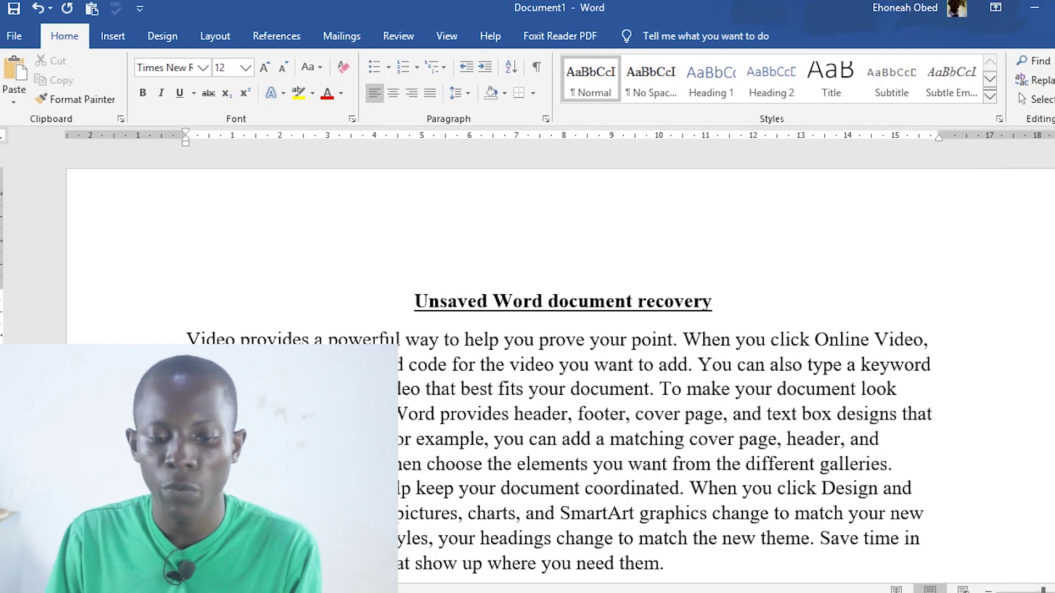
Close Word with Alt+F4, choosing Don't Save for the document.
key(alt+F4)
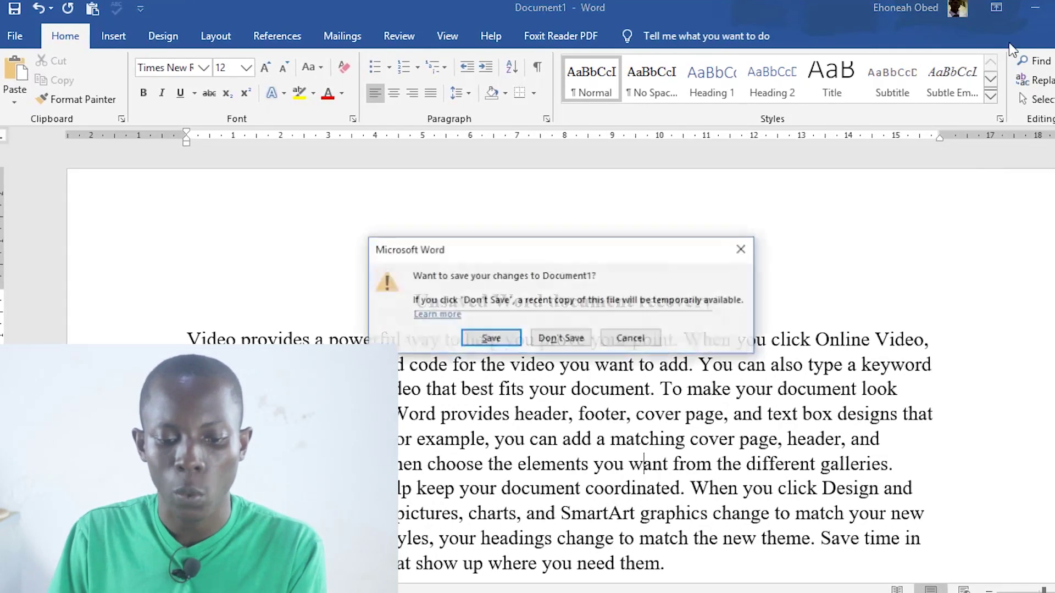
click(548, 338)
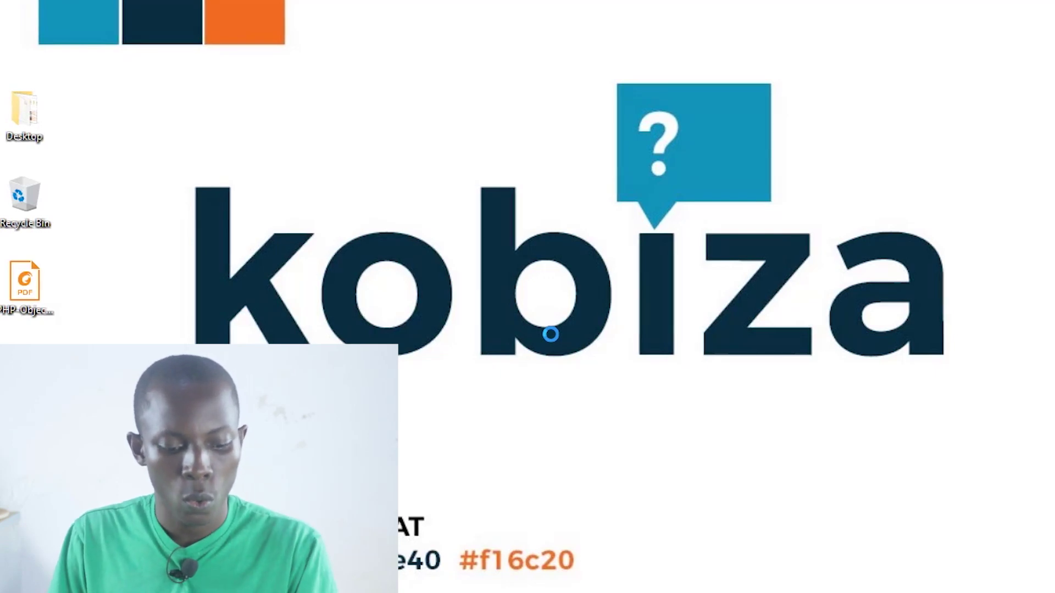
Open File Explorer, relaunch Word from Start search and create a blank document.
key(super+e)
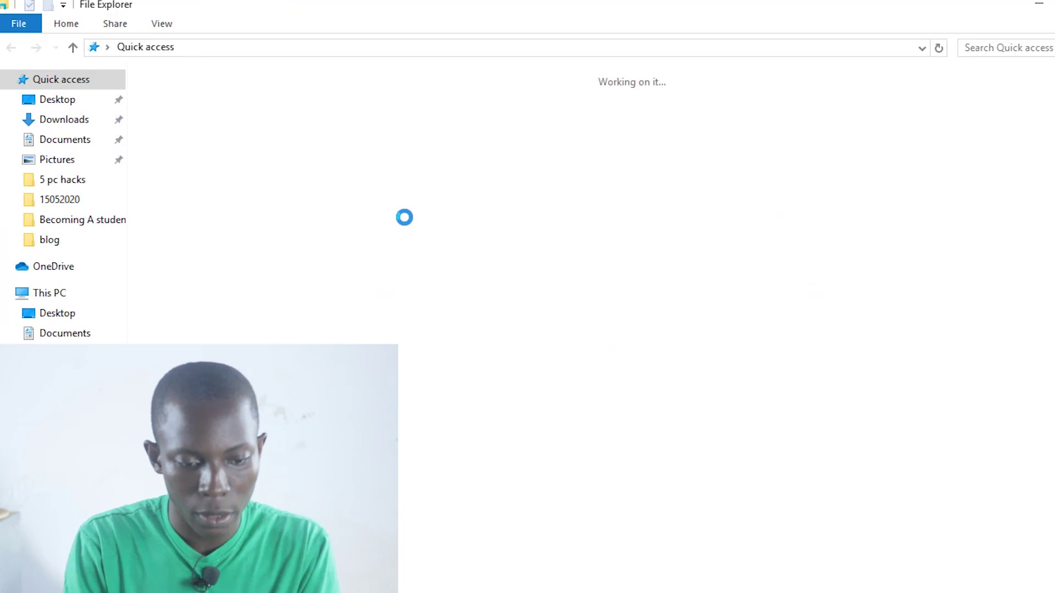
key(super)
key(super)
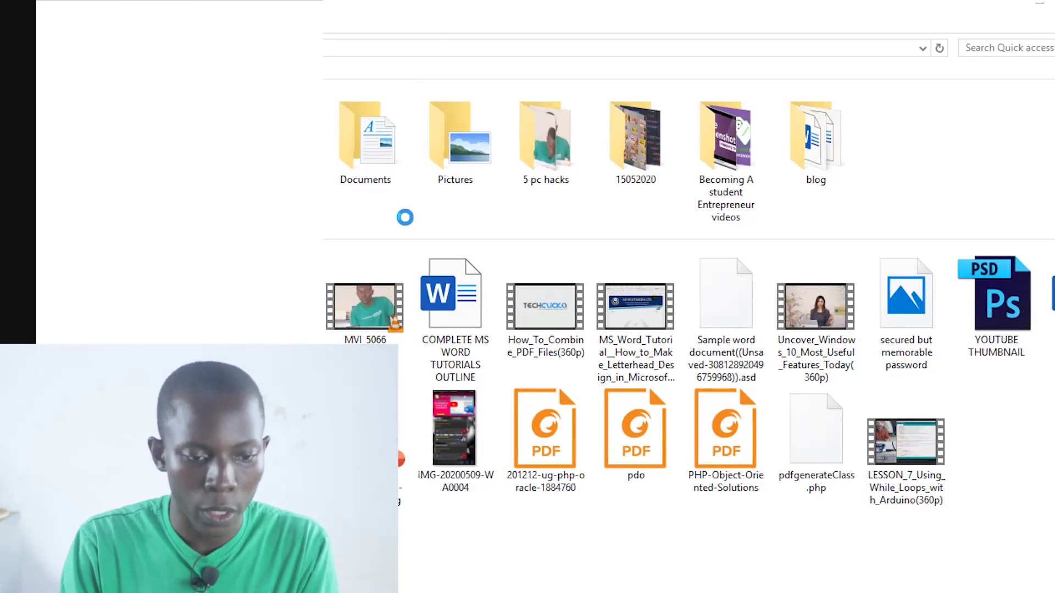
key(super)
text(word)
key(Escape)
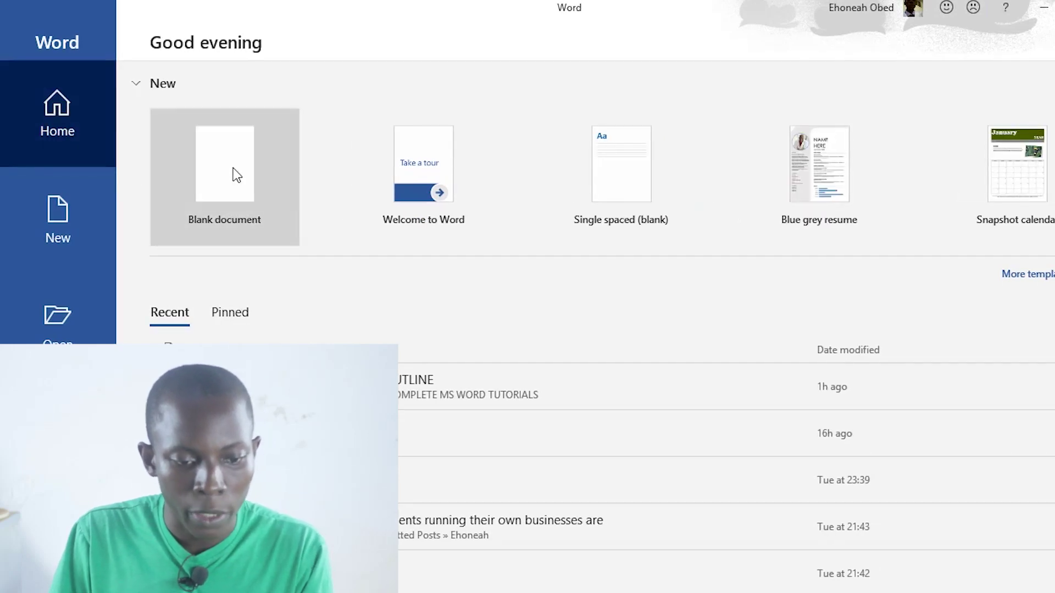
click(236, 176)
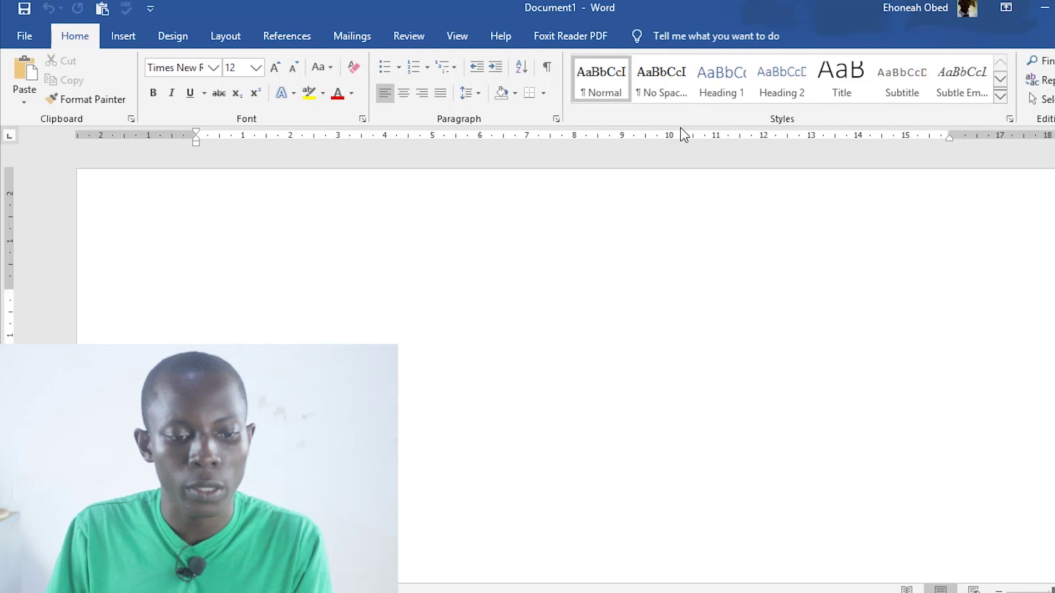
Browse recent folders and documents under File > Open, then choose Recover Unsaved Documents.
click(25, 39)
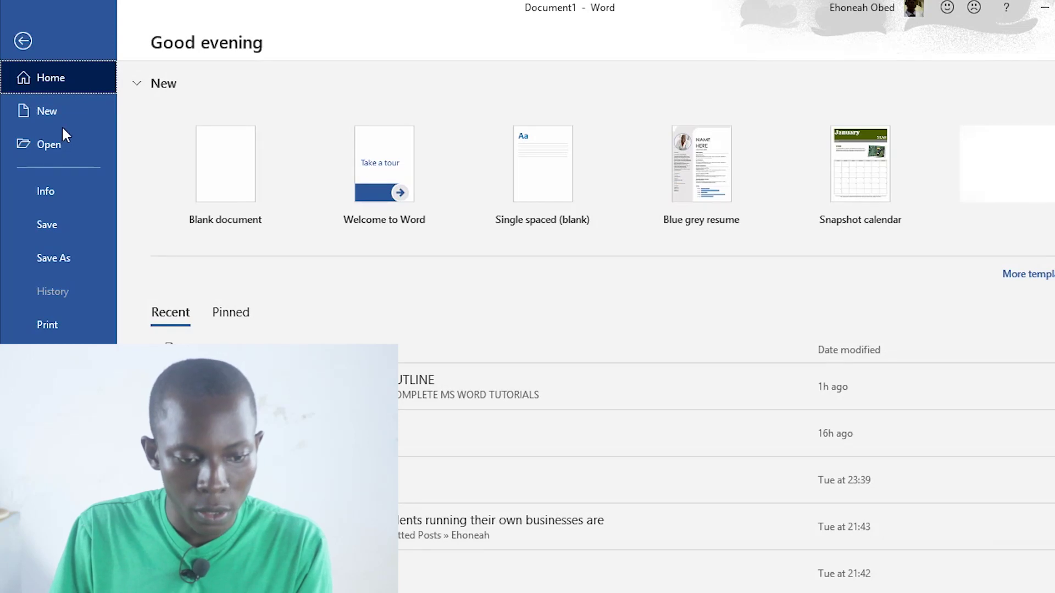
click(67, 144)
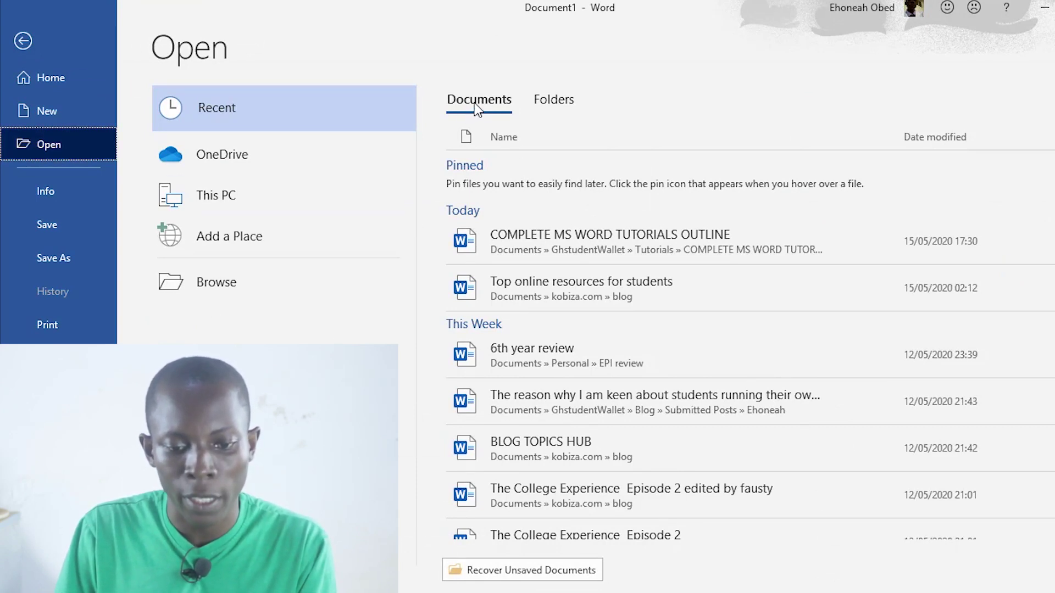
click(555, 103)
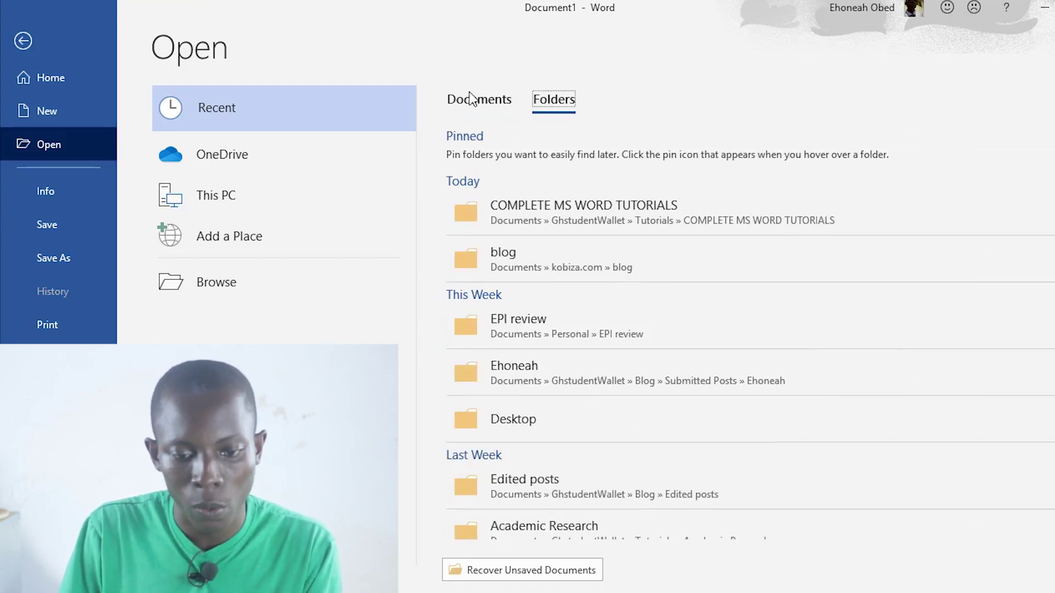
click(470, 103)
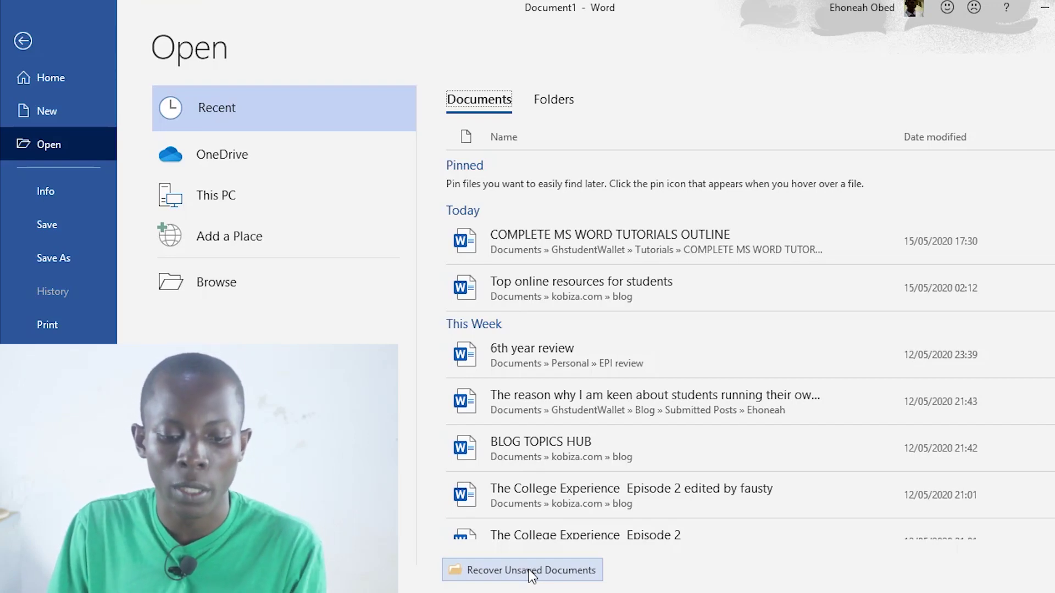
click(531, 571)
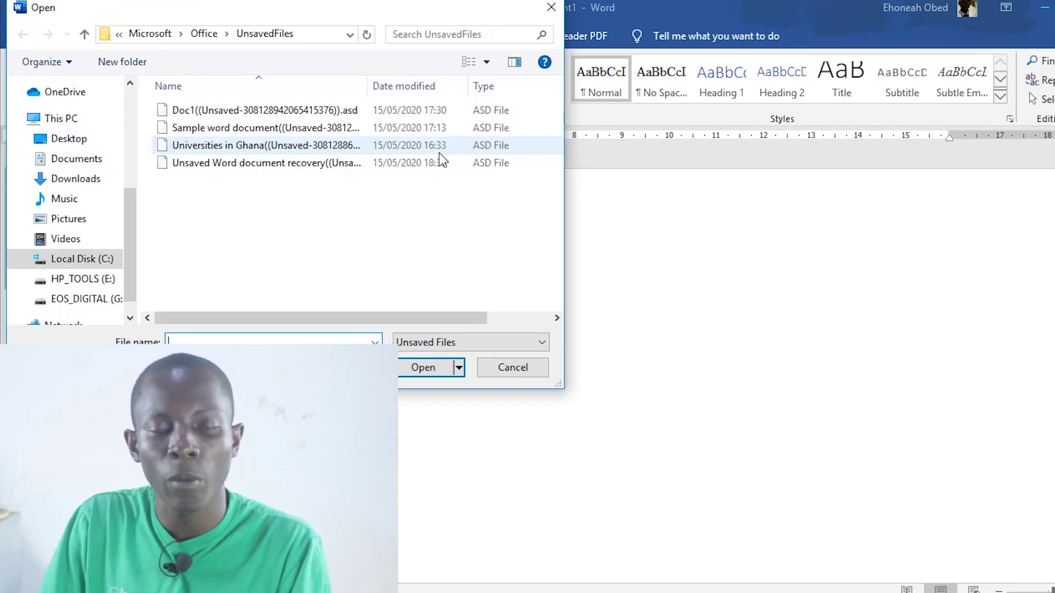
Select the 'Unsaved Word document recovery' .asd file in the UnsavedFiles folder.
click(413, 167)
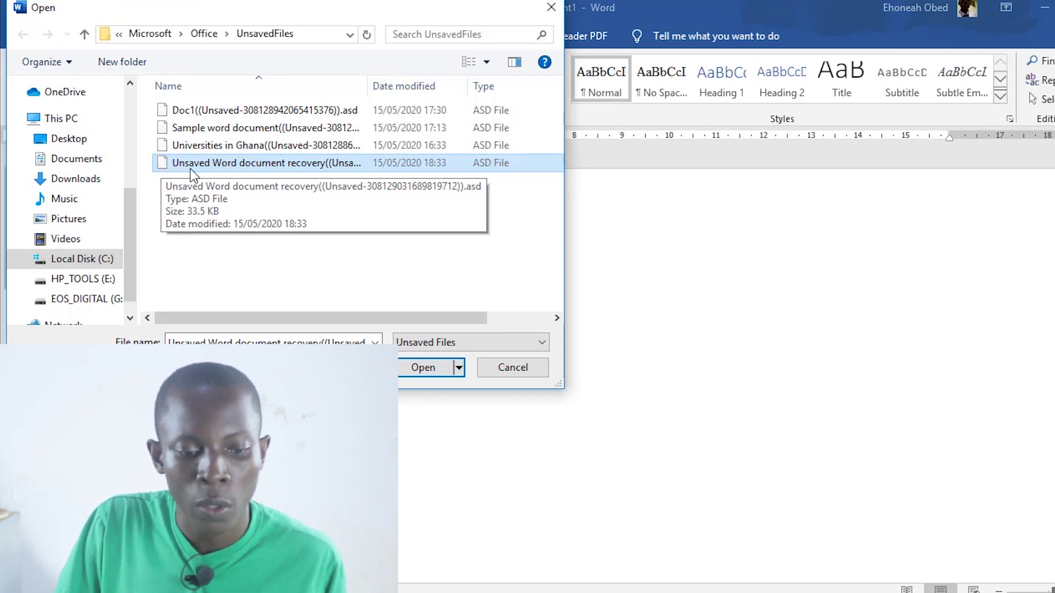
Open the recovered file read-only and scroll through its title and sample paragraphs.
click(434, 376)
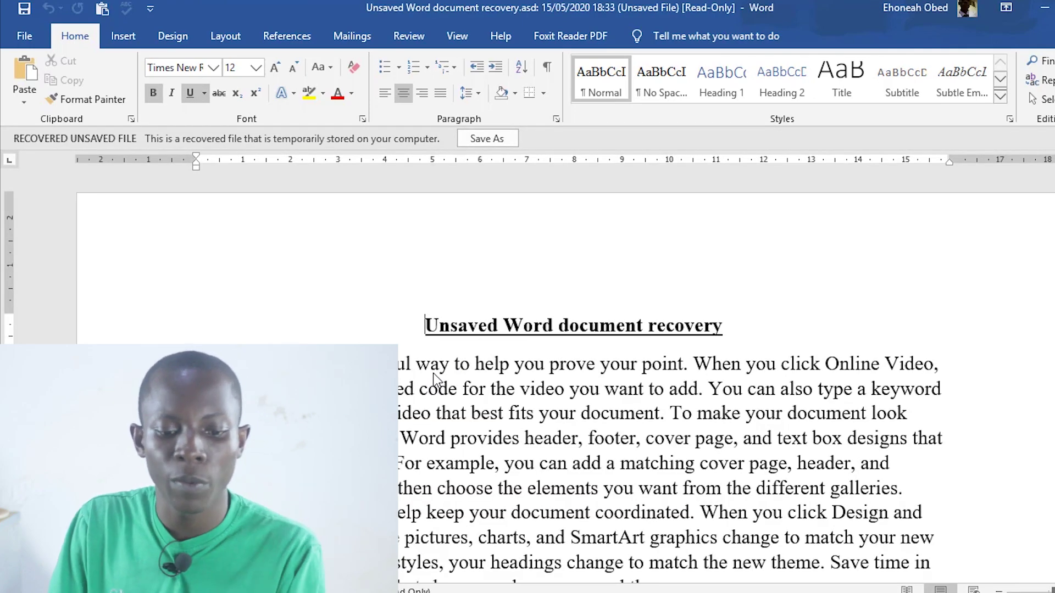
scroll(435, 377, down, 5)
scroll(434, 377, down, 10)
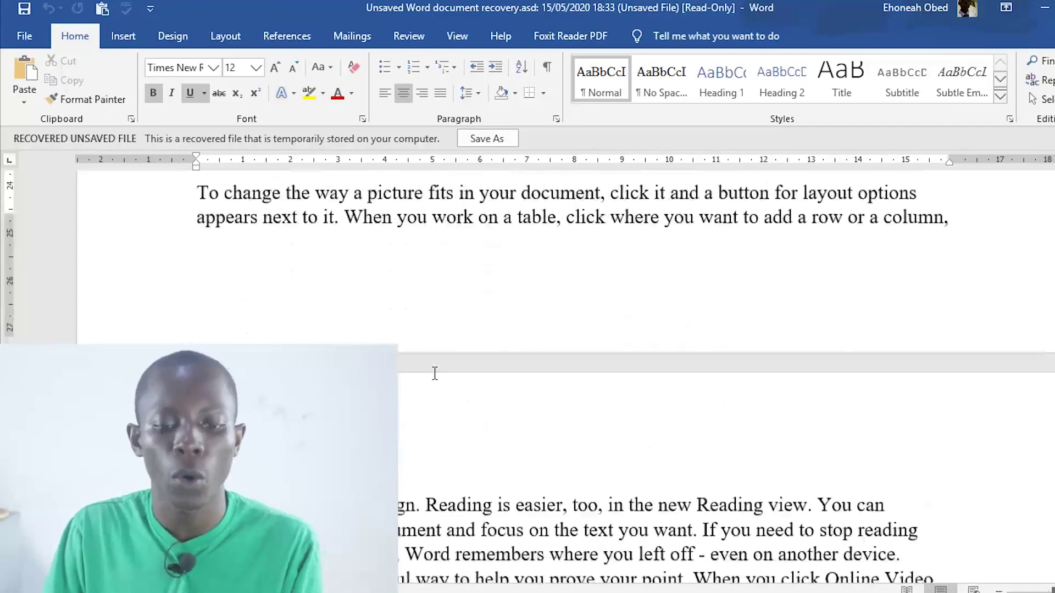
scroll(434, 373, up, 5)
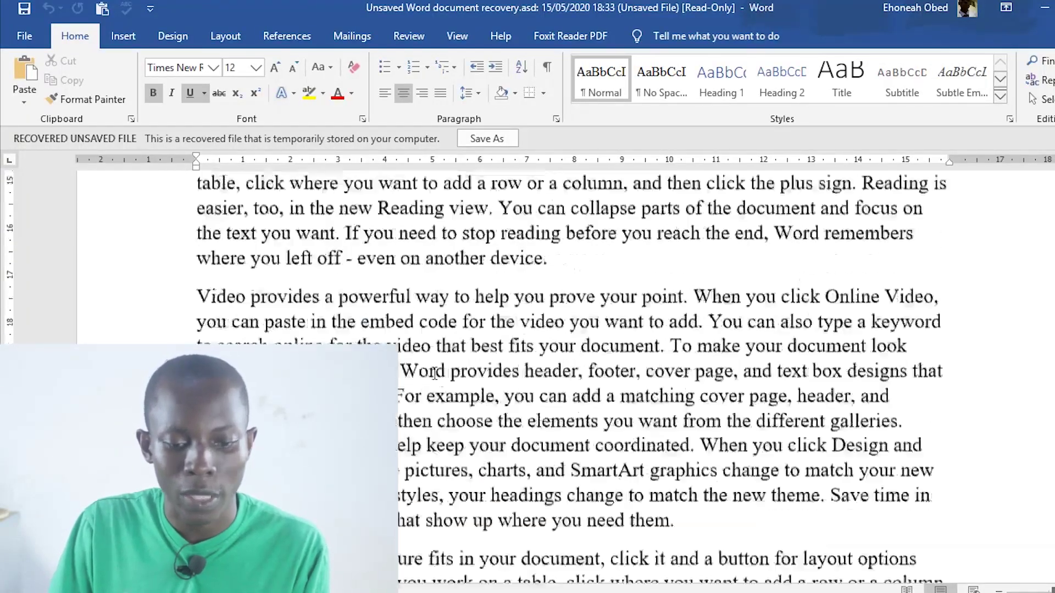
scroll(434, 374, up, 10)
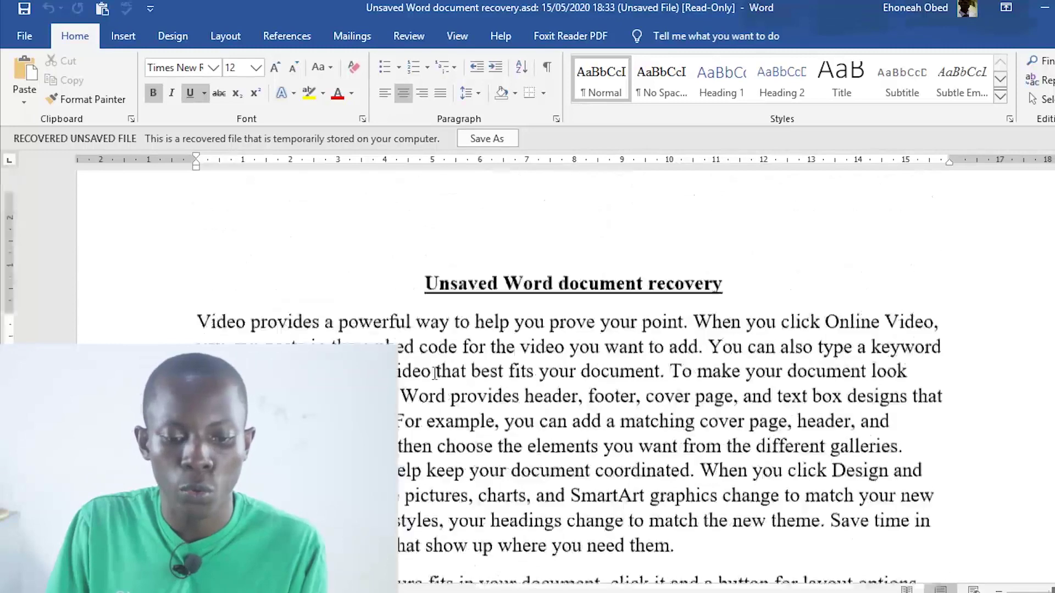
scroll(435, 374, up, 1)
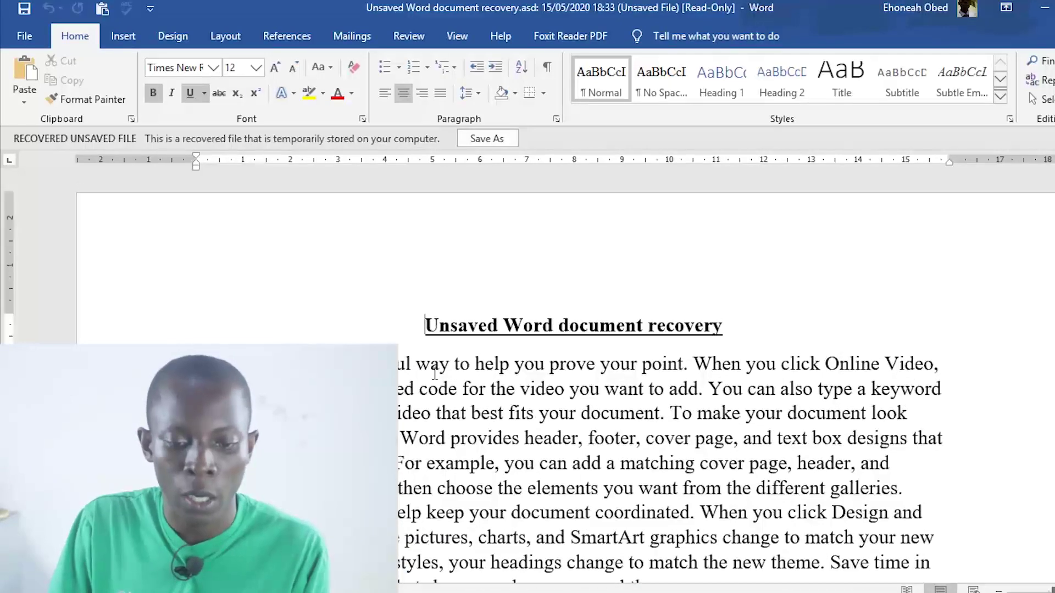
Save As from the recovery bar to the Desktop as 'Unsaved Word document recovery'.
click(498, 142)
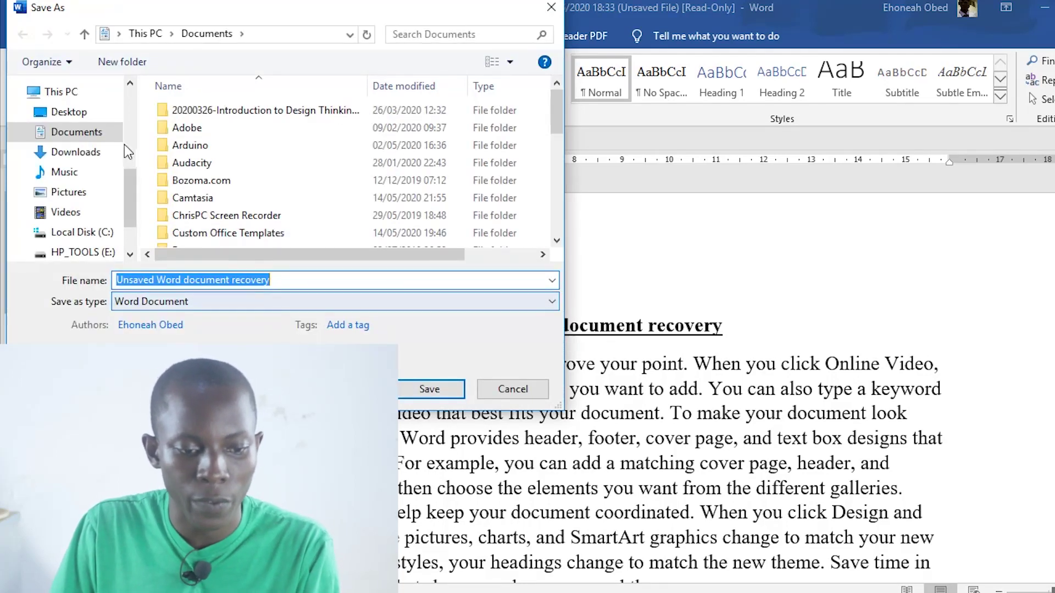
click(88, 113)
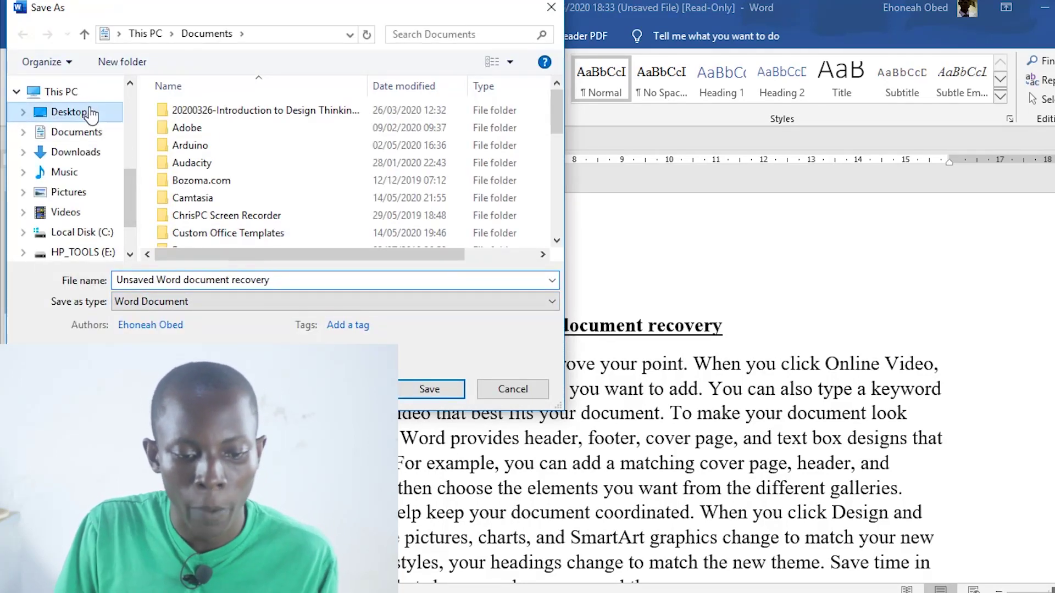
click(457, 390)
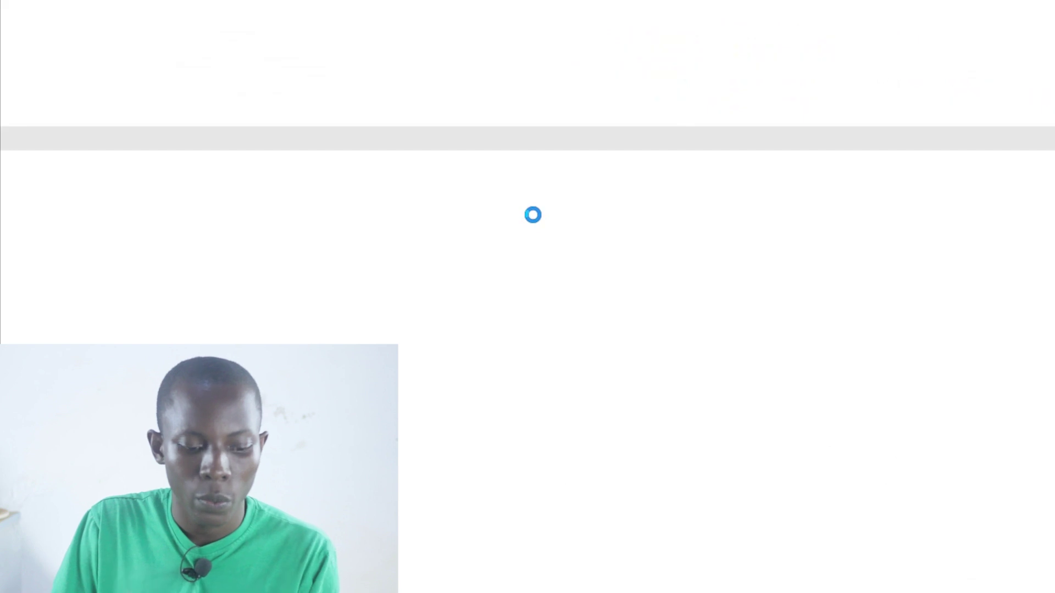
scroll(533, 212, down, 3)
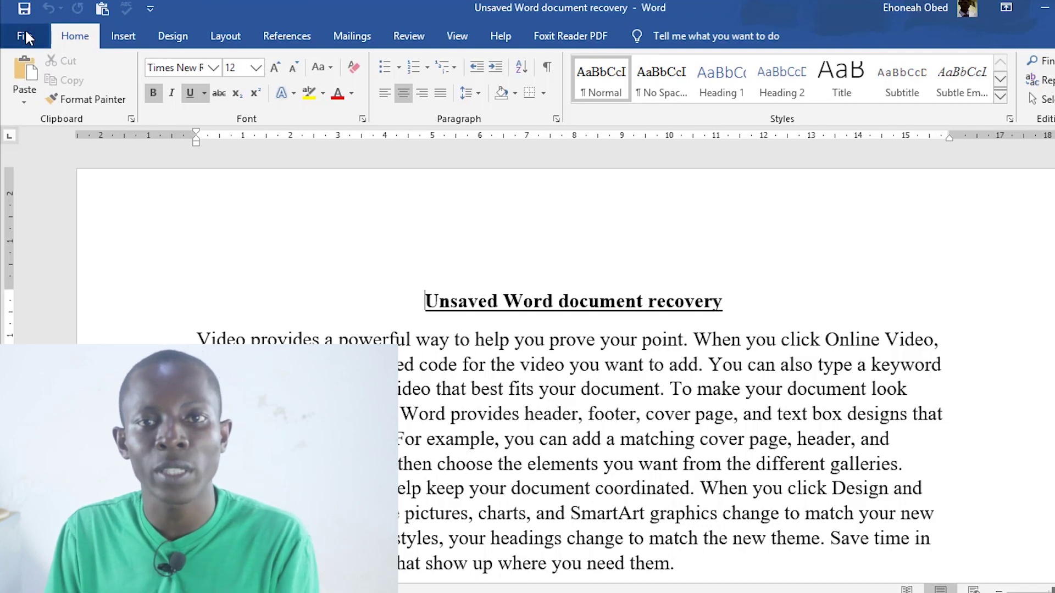
In Word Options > Save, raise the AutoRecover interval from 10 to 11 minutes.
click(25, 36)
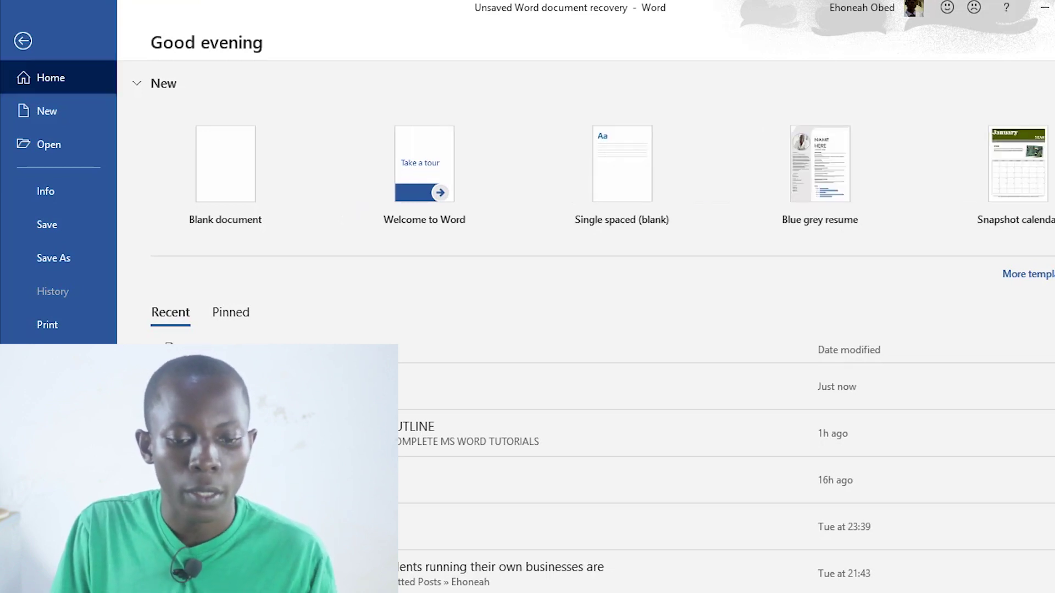
key(Escape)
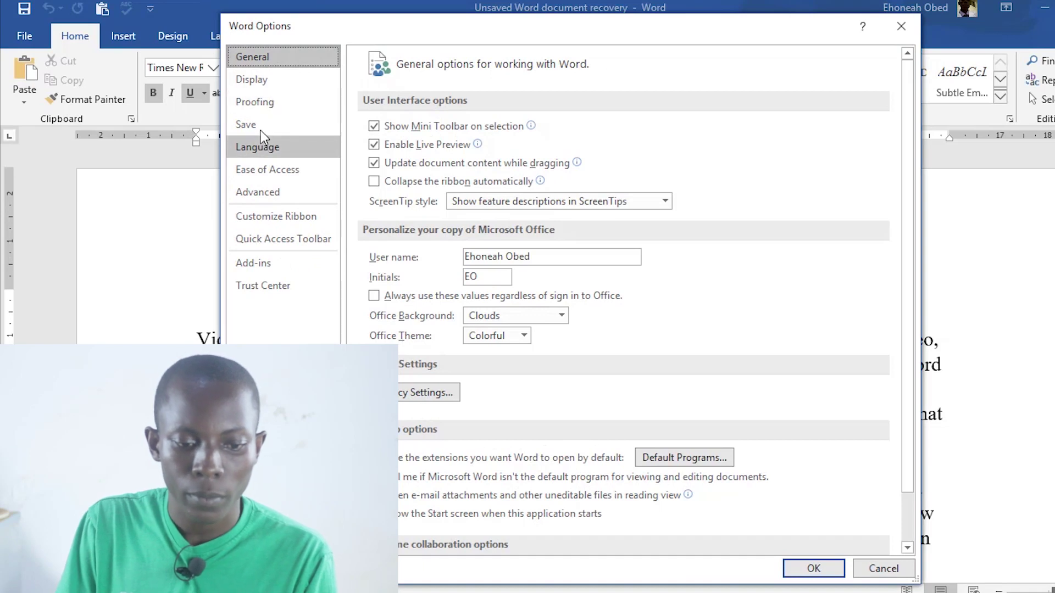
click(258, 126)
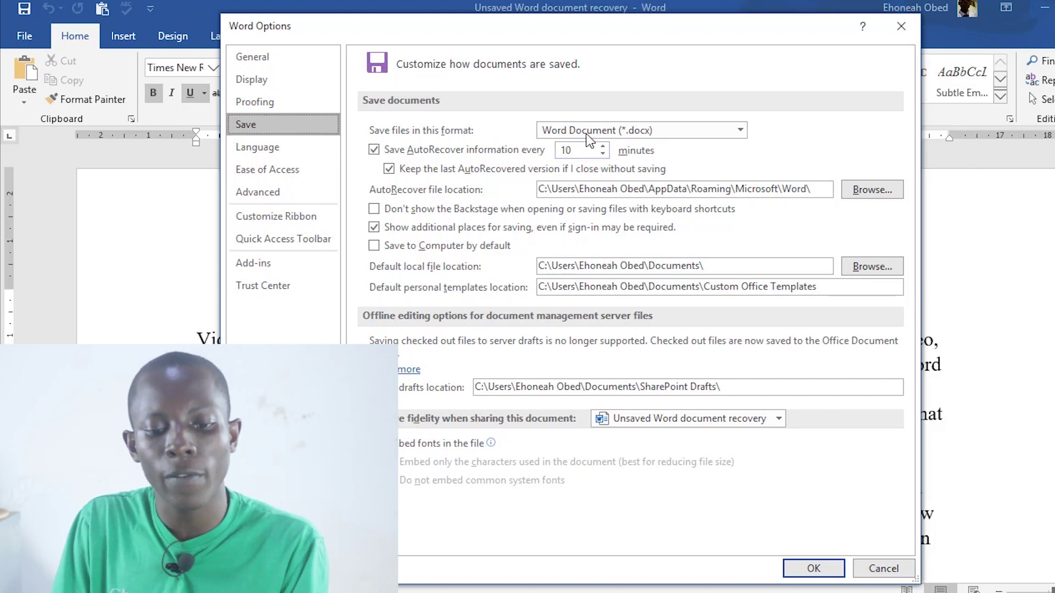
click(604, 147)
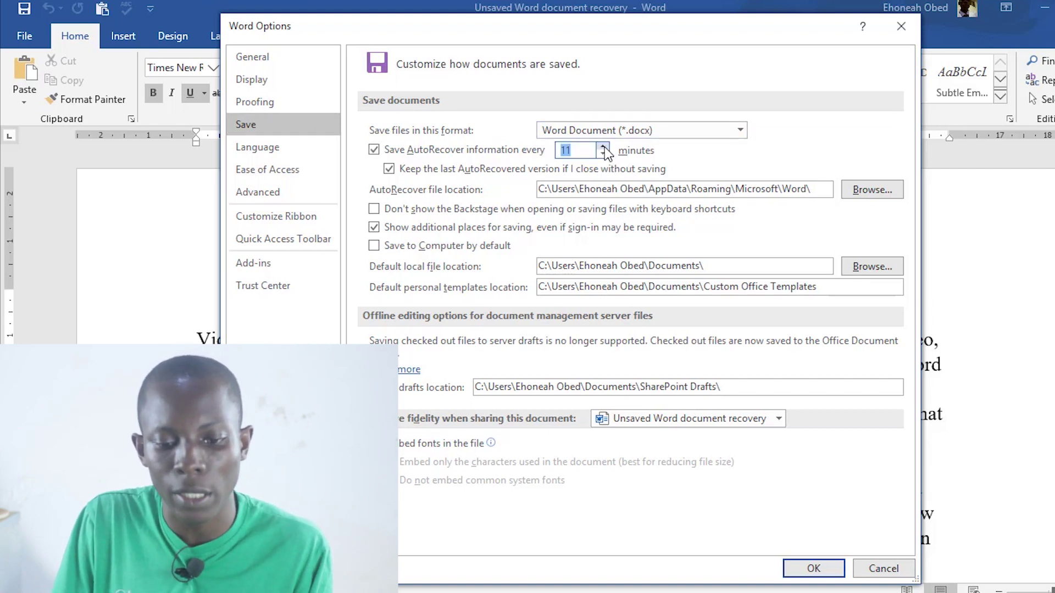